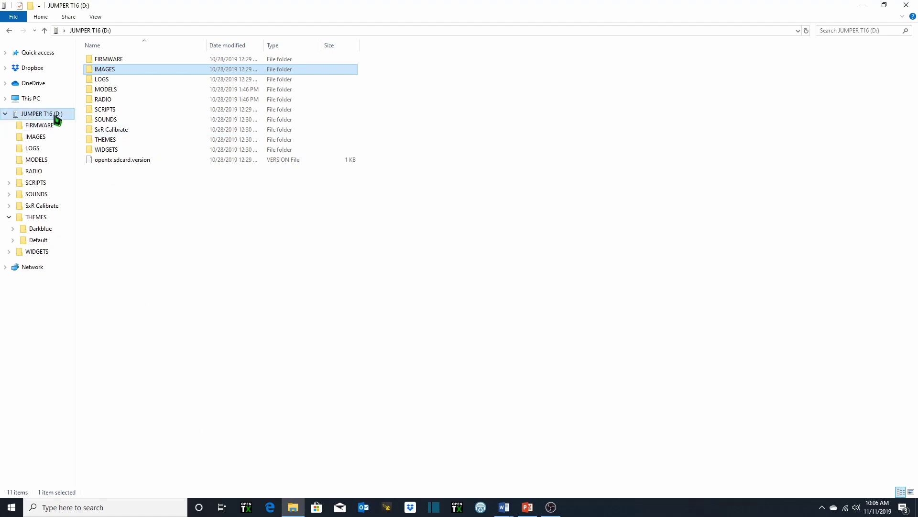
- Look over the IMAGES folder and opentx.sdcard.version file on the JUMPER T16 card, and open the THEMES folder
{"action": "left_click", "coordinate": [122, 70]}
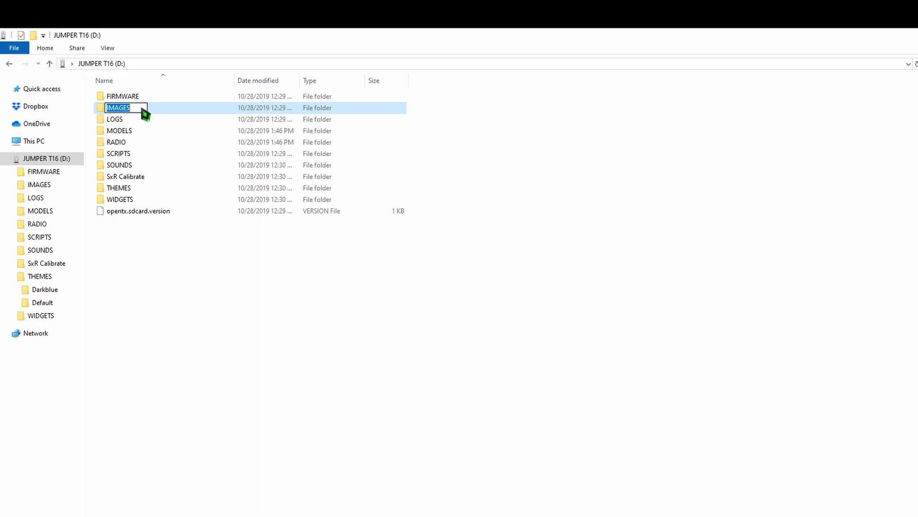
{"action": "left_click", "coordinate": [215, 211]}
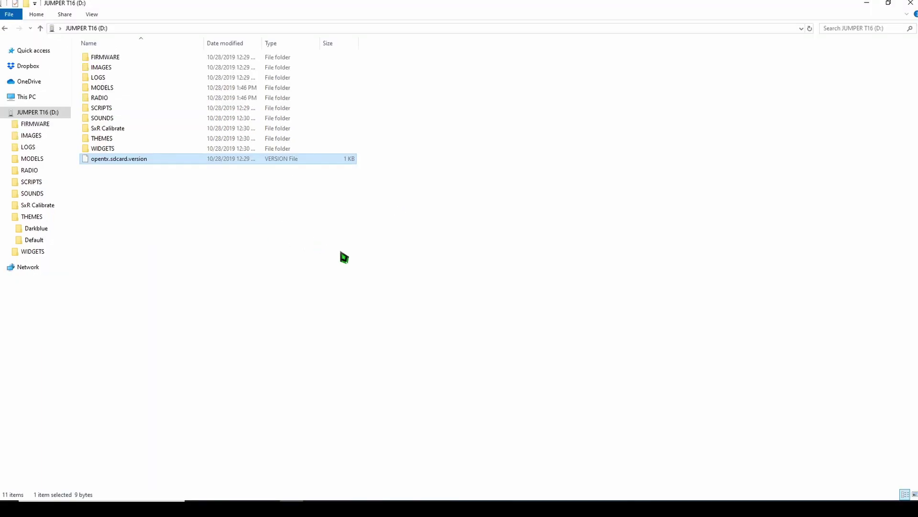
{"action": "double_click", "coordinate": [110, 138]}
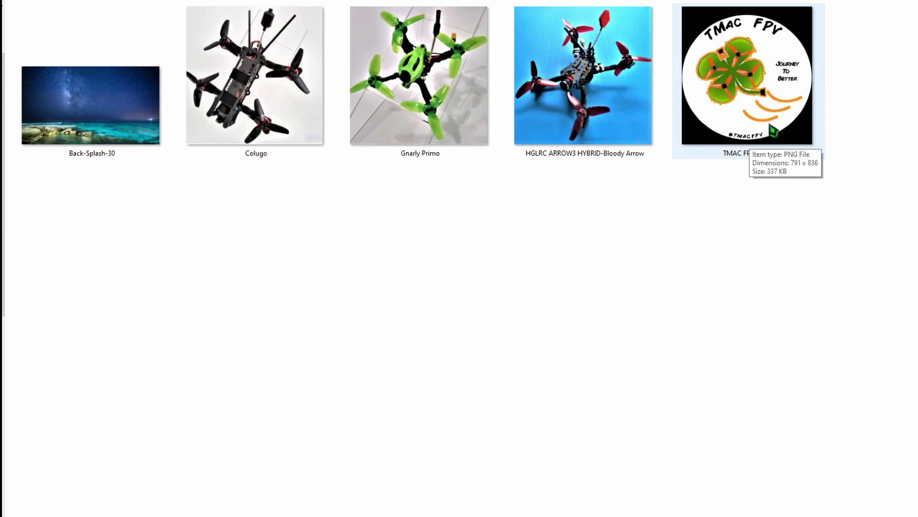
- Examine the detailed file properties of the TMAC FPV LOGO image to check its dimensions
{"action": "left_click", "coordinate": [763, 110]}
{"action": "right_click", "coordinate": [763, 110]}
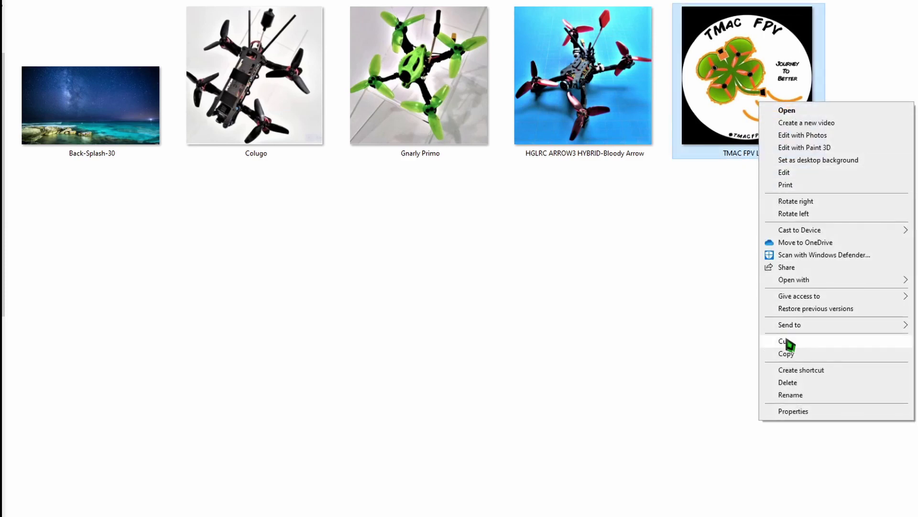
{"action": "left_click", "coordinate": [802, 414]}
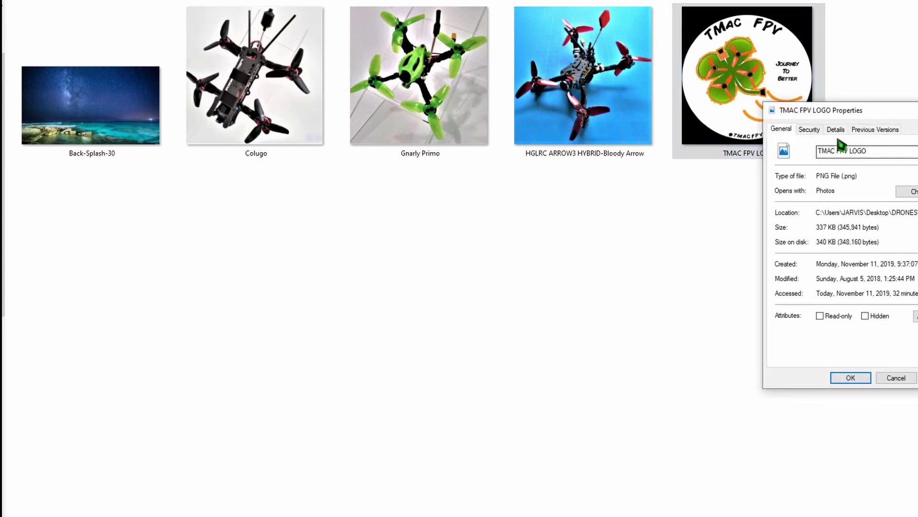
{"action": "left_click", "coordinate": [836, 128]}
{"action": "left_click_drag", "start_coordinate": [866, 111], "coordinate": [455, 139]}
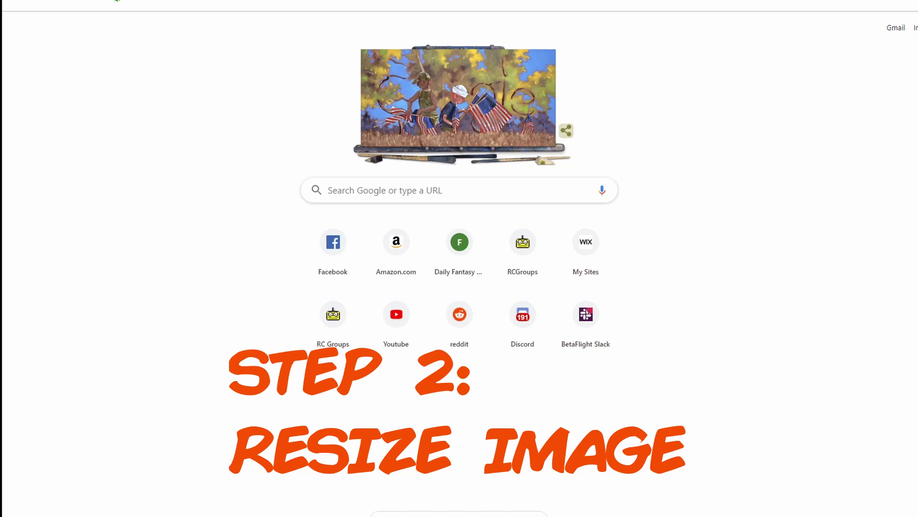
- Open ResizeImage.net in the browser and upload the TMAC FPV LOGO image from the T16 CUSTOM IMAGES folder
{"action": "type", "text": "resizeimage"}
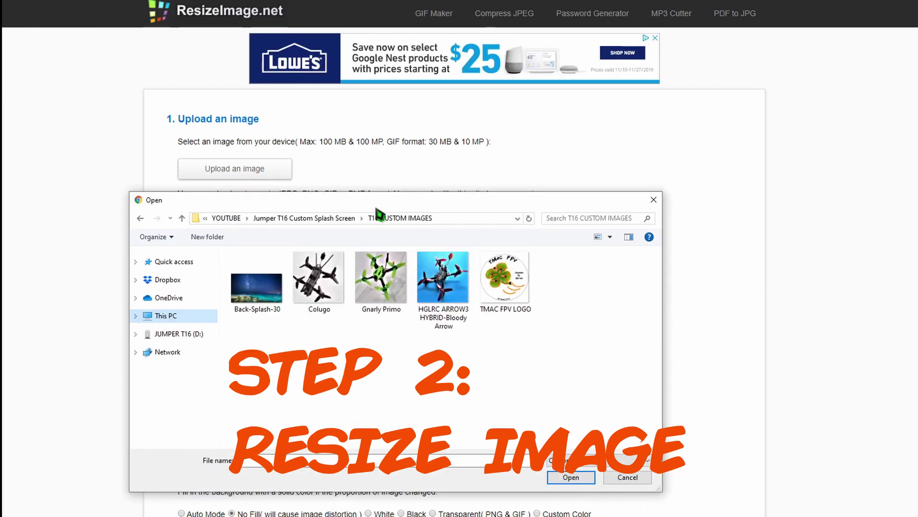
{"action": "left_click", "coordinate": [511, 288]}
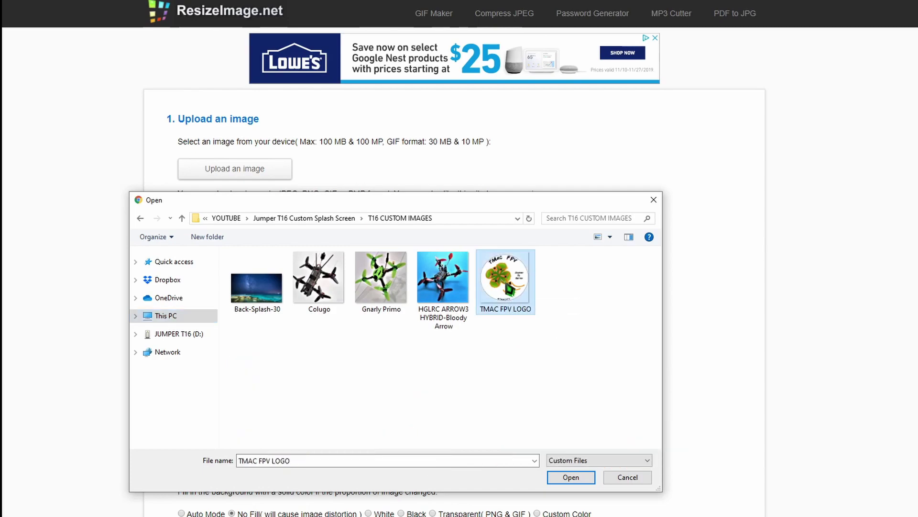
{"action": "double_click", "coordinate": [511, 289]}
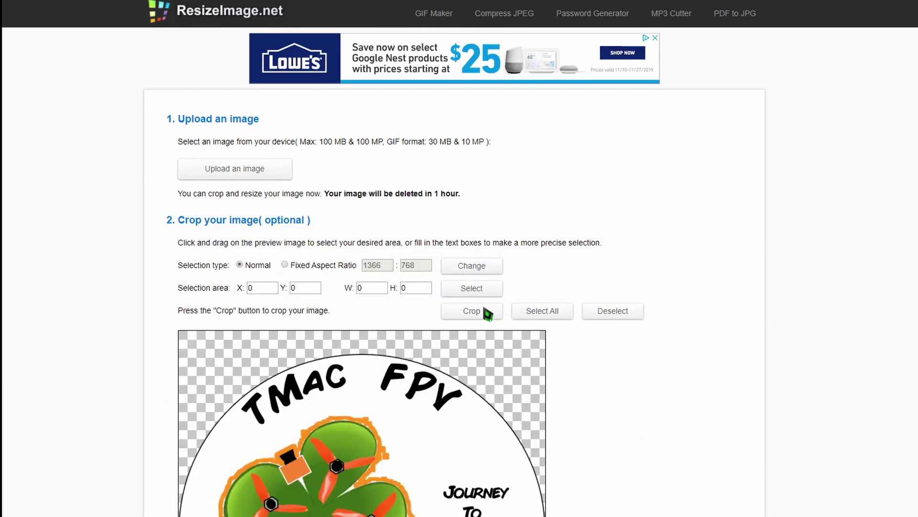
- Enter 480 px as the logo's width and 272 px as its height, keeping the aspect ratio locked
{"action": "scroll", "coordinate": [832, 317], "scroll_direction": "down", "scroll_amount": 6}
{"action": "scroll", "coordinate": [392, 258], "scroll_direction": "down", "scroll_amount": 3}
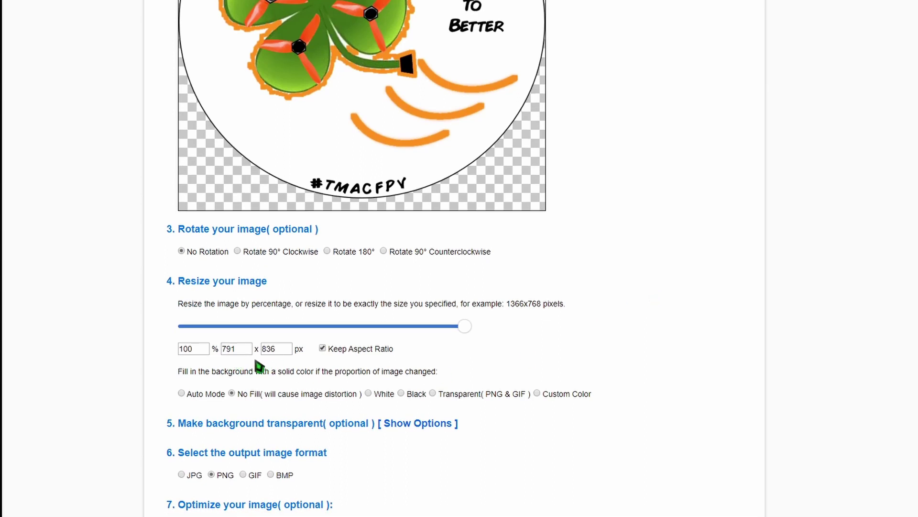
{"action": "key", "text": "Tab"}
{"action": "scroll", "coordinate": [236, 287], "scroll_direction": "down", "scroll_amount": 2}
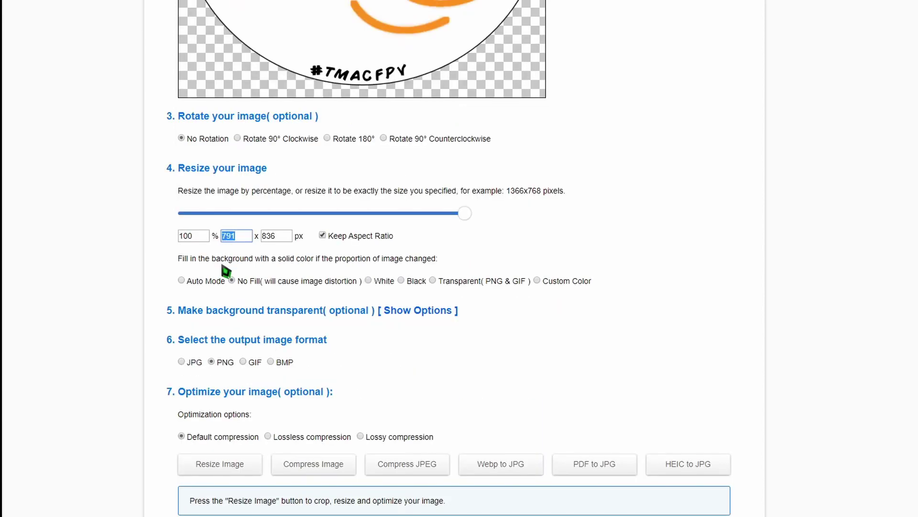
{"action": "type", "text": "480"}
{"action": "double_click", "coordinate": [272, 235]}
{"action": "type", "text": "272"}
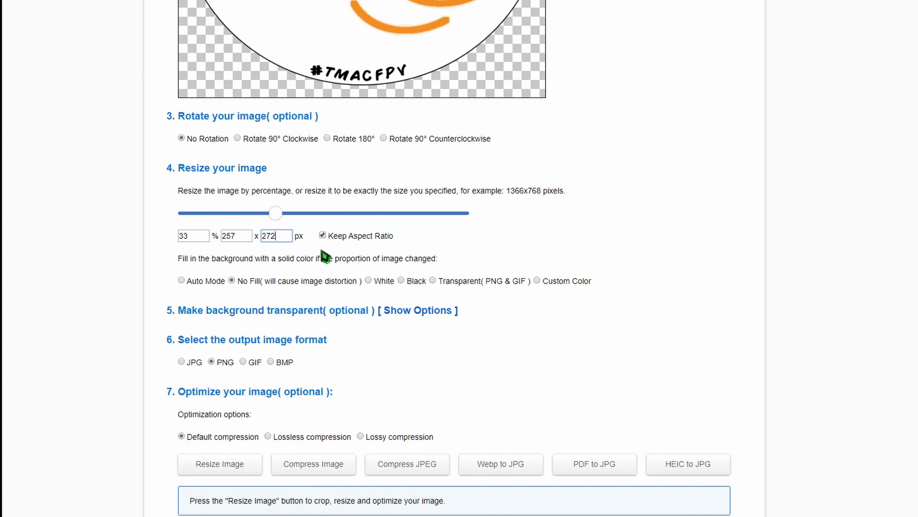
{"action": "left_click", "coordinate": [361, 239]}
{"action": "scroll", "coordinate": [450, 244], "scroll_direction": "up", "scroll_amount": 5}
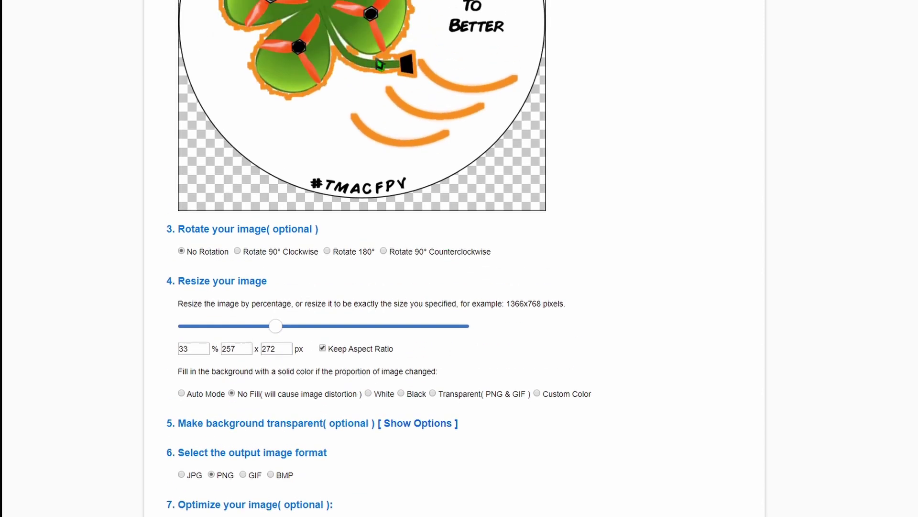
- Generate the resized logo and view the output image
{"action": "scroll", "coordinate": [228, 326], "scroll_direction": "down", "scroll_amount": 8}
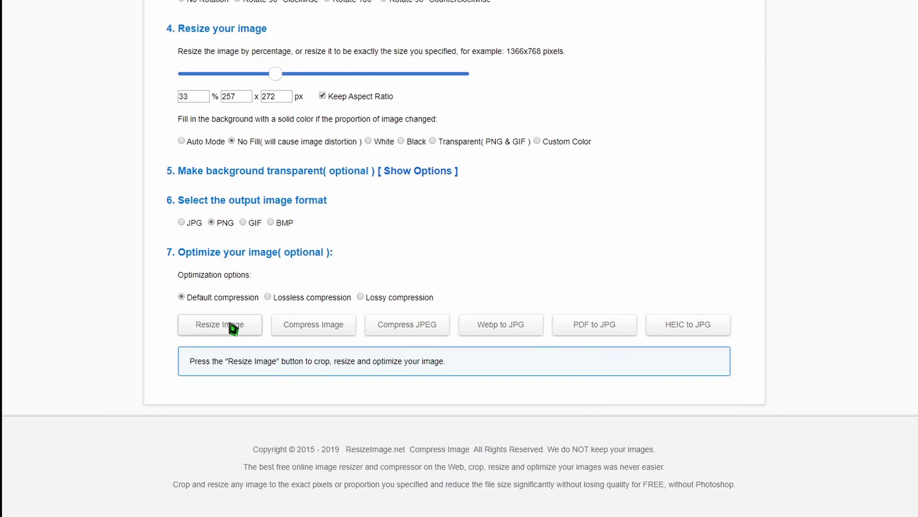
{"action": "left_click", "coordinate": [229, 326]}
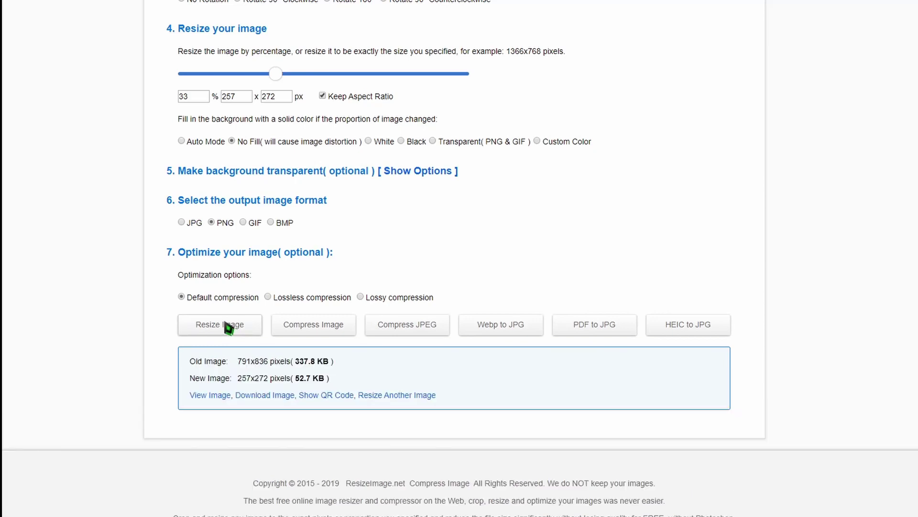
{"action": "left_click", "coordinate": [216, 395]}
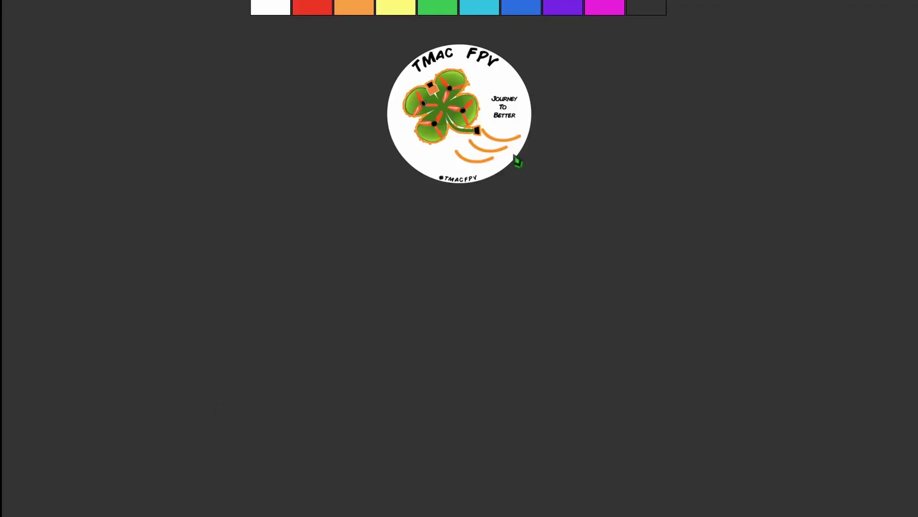
{"action": "key", "text": "alt+Left"}
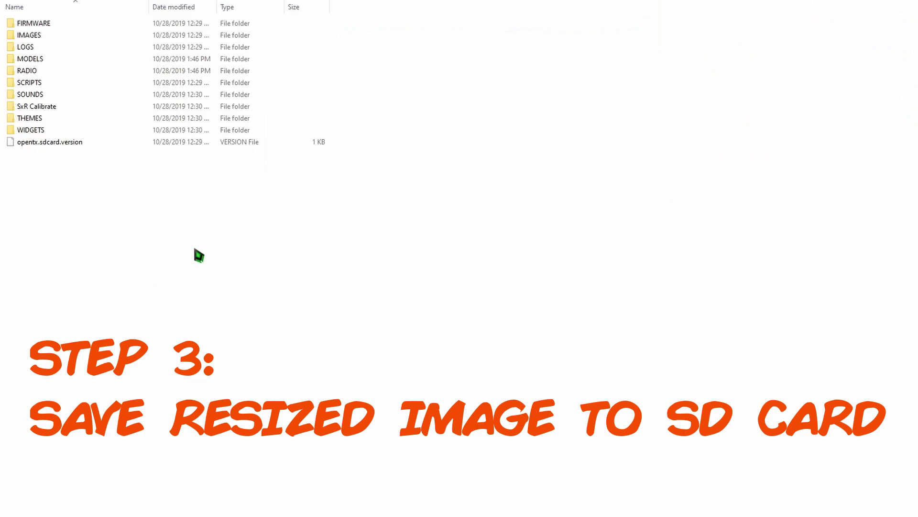
- In File Explorer, paste the resized Splash image into the SD card's IMAGES folder and open it for checking
{"action": "double_click", "coordinate": [47, 37]}
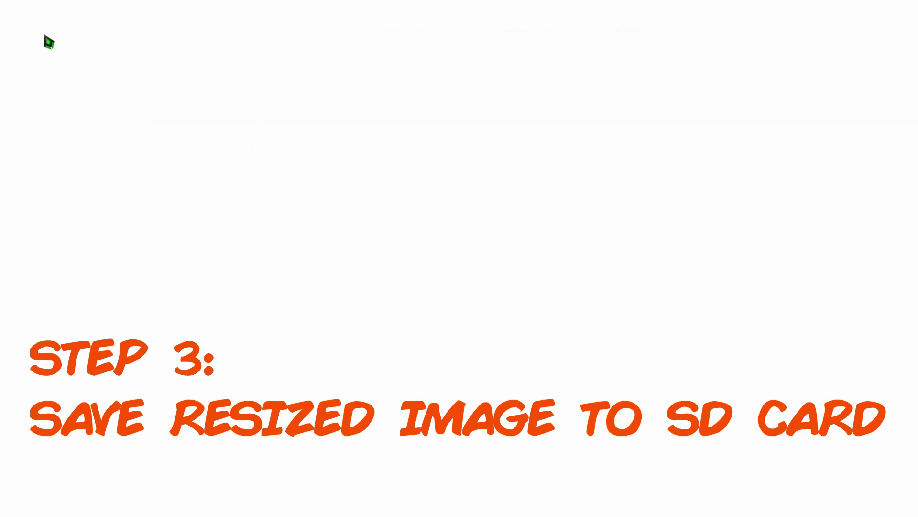
{"action": "right_click", "coordinate": [453, 151]}
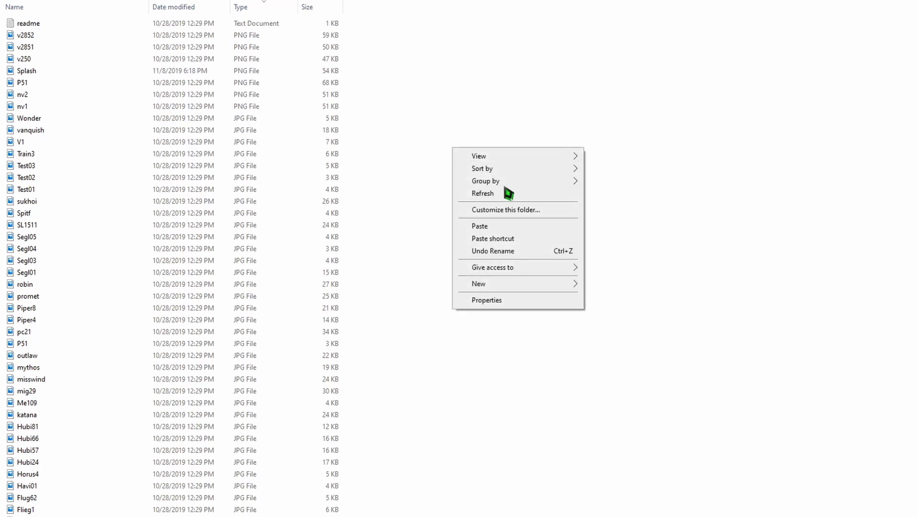
{"action": "left_click", "coordinate": [493, 230]}
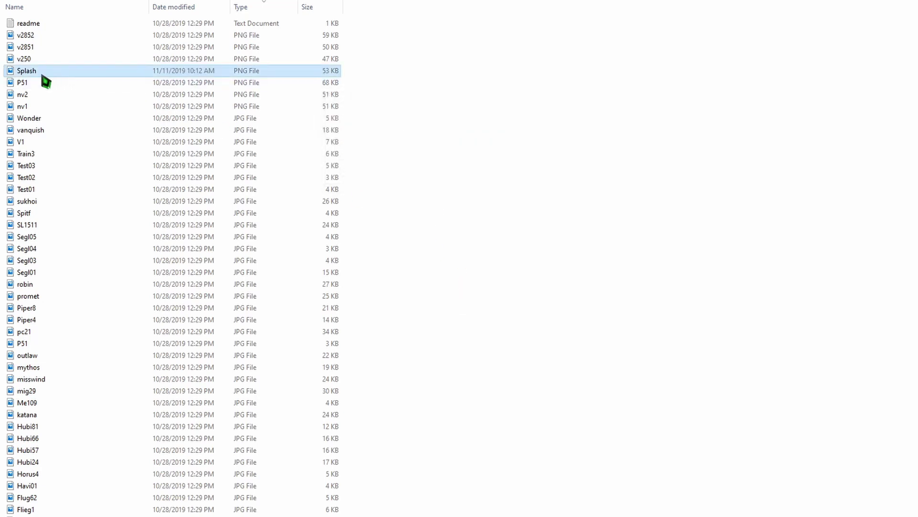
{"action": "double_click", "coordinate": [94, 74]}
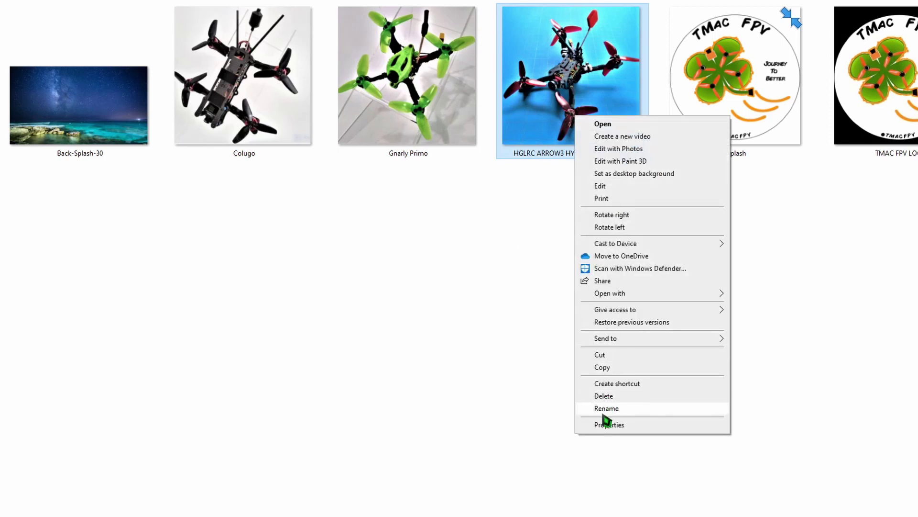
- Check the properties of the HGLRC ARROW3 HYBRID-Bloody Arrow image and upload it to ResizeImage.net
{"action": "left_click", "coordinate": [606, 425]}
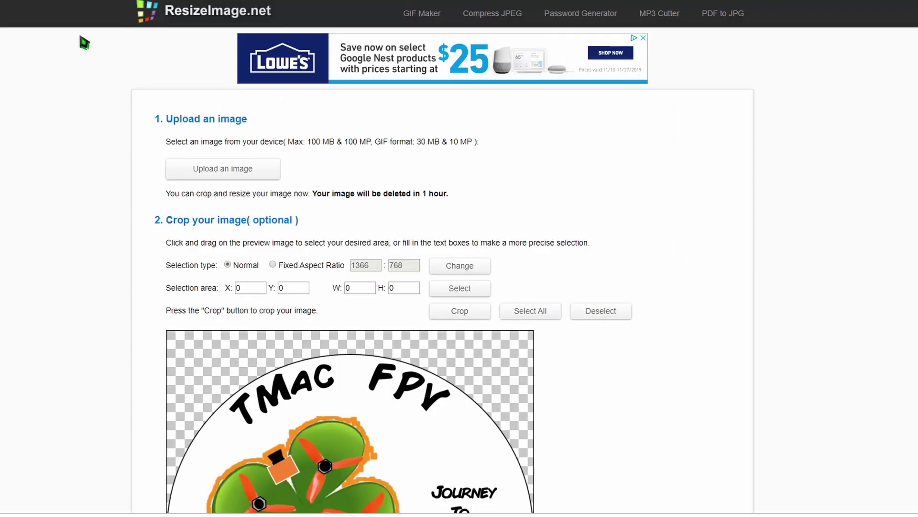
{"action": "left_click", "coordinate": [223, 173]}
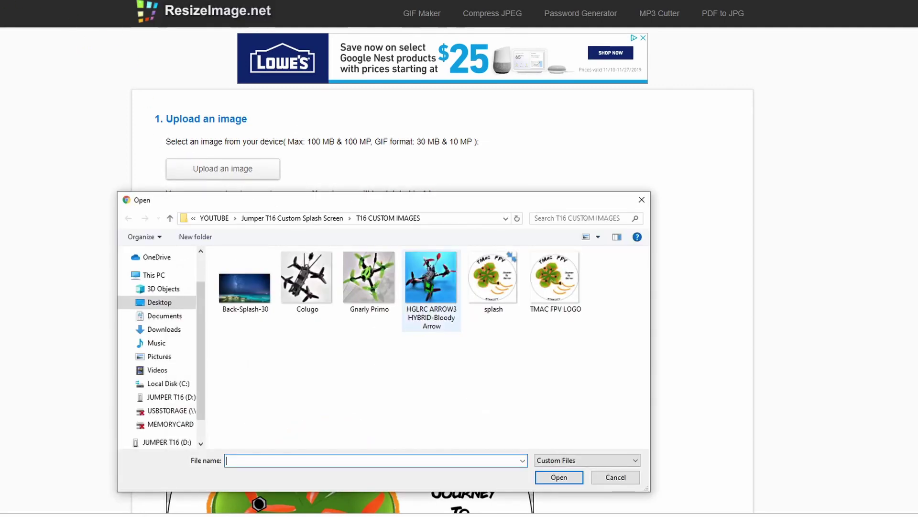
{"action": "double_click", "coordinate": [430, 282]}
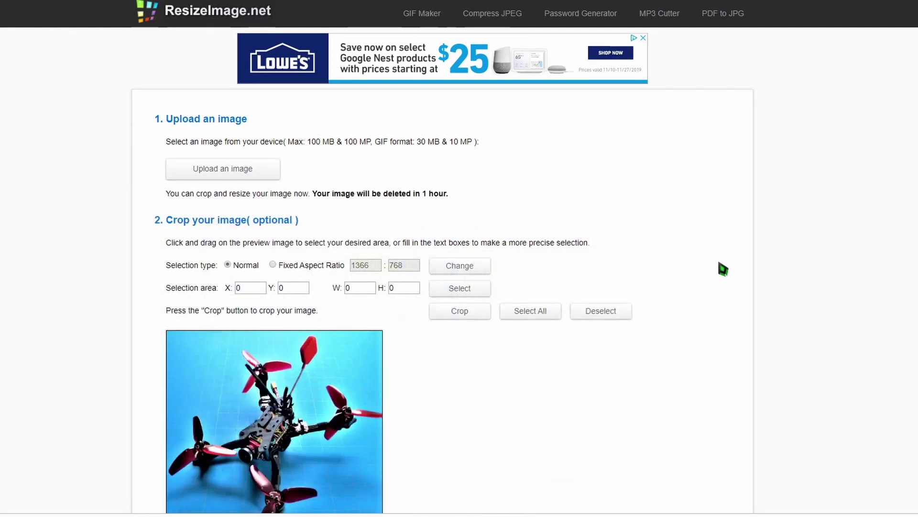
- Enter 192 px width and 114 px height for the drone image with the aspect ratio locked, and generate the resized PNG
{"action": "scroll", "coordinate": [720, 269], "scroll_direction": "down", "scroll_amount": 5}
{"action": "scroll", "coordinate": [588, 313], "scroll_direction": "down", "scroll_amount": 4}
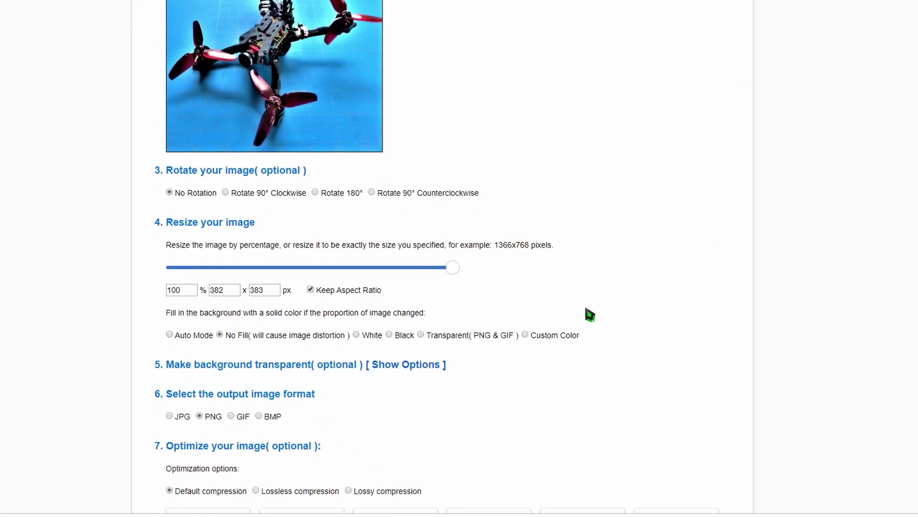
{"action": "double_click", "coordinate": [230, 294]}
{"action": "type", "text": "192"}
{"action": "double_click", "coordinate": [257, 293]}
{"action": "type", "text": "14"}
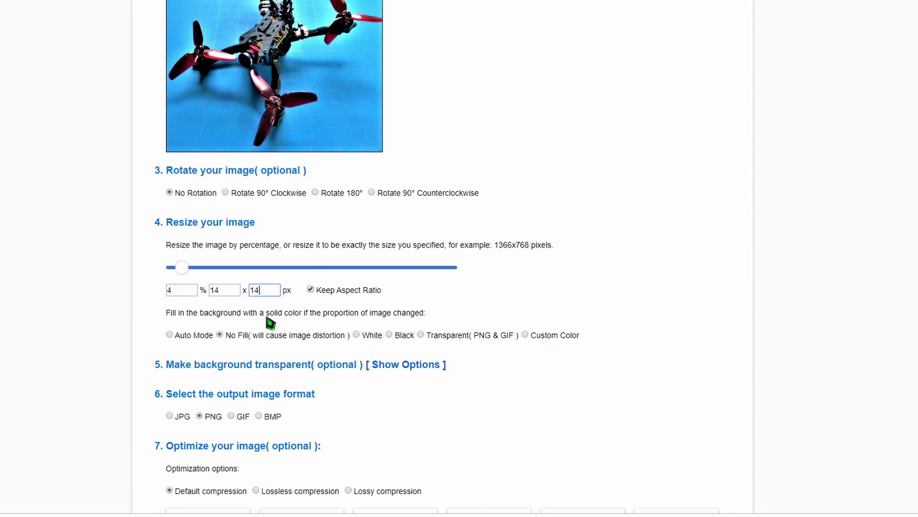
{"action": "key", "text": "BackSpace"}
{"action": "key", "text": "BackSpace"}
{"action": "type", "text": "114"}
{"action": "left_click", "coordinate": [458, 280]}
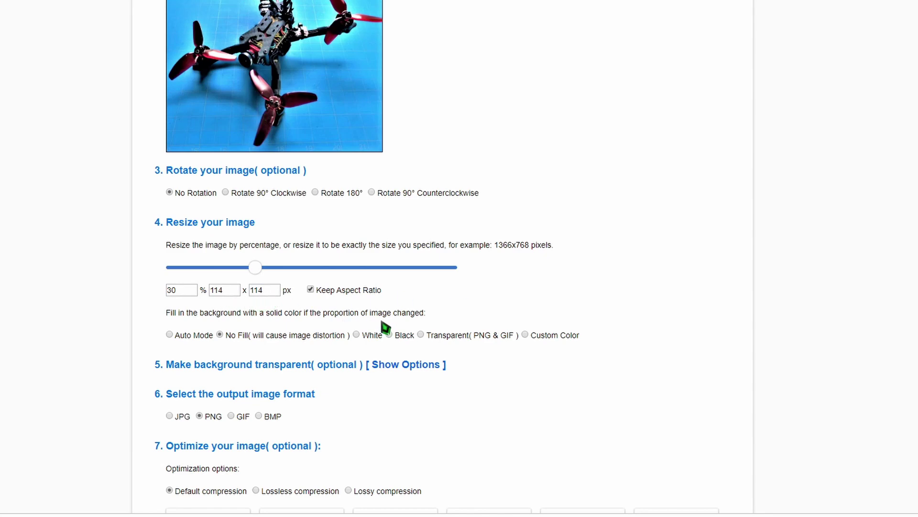
{"action": "scroll", "coordinate": [383, 328], "scroll_direction": "down", "scroll_amount": 3}
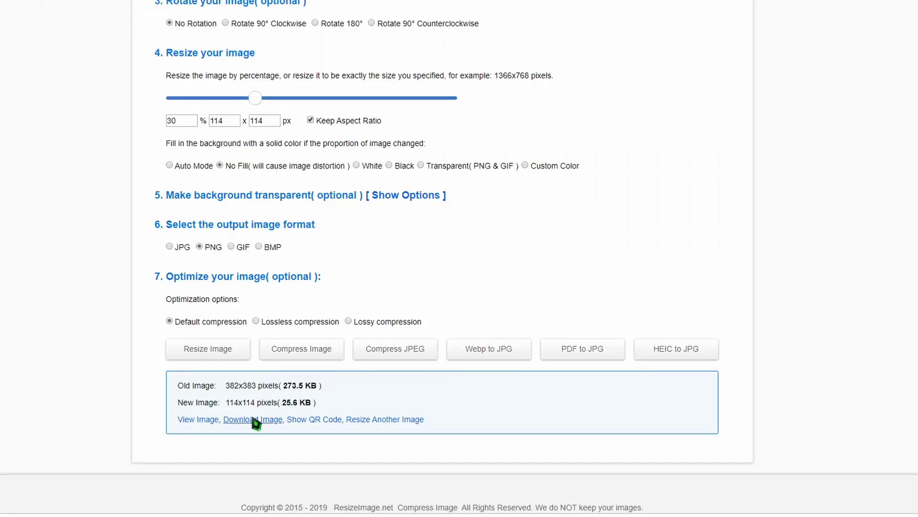
{"action": "scroll", "coordinate": [253, 423], "scroll_direction": "down", "scroll_amount": 1}
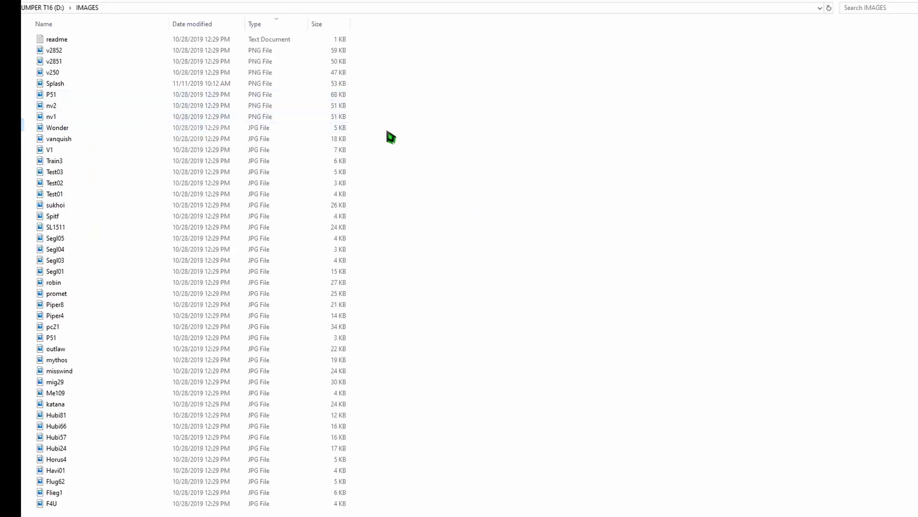
- In File Explorer, paste the resized ARROW3 image into the SD card's IMAGES folder and open it for checking
{"action": "right_click", "coordinate": [405, 162]}
{"action": "left_click", "coordinate": [436, 239]}
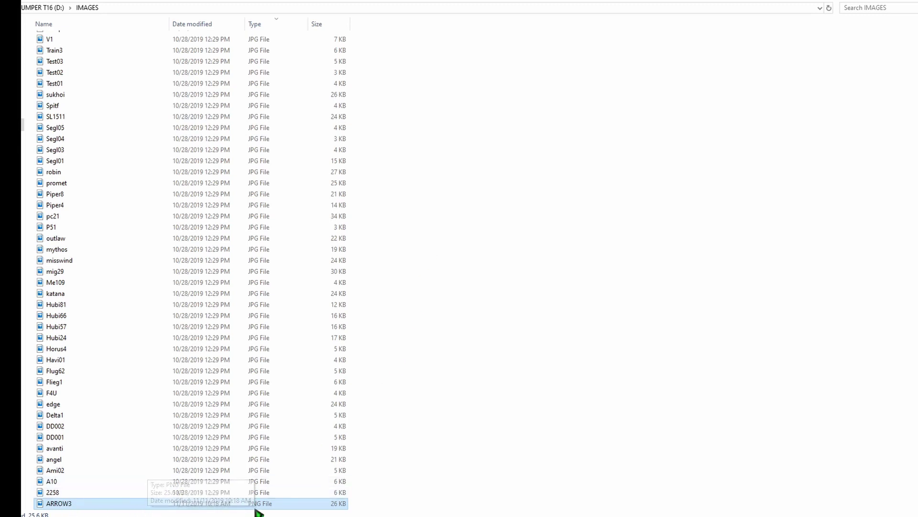
{"action": "double_click", "coordinate": [271, 503]}
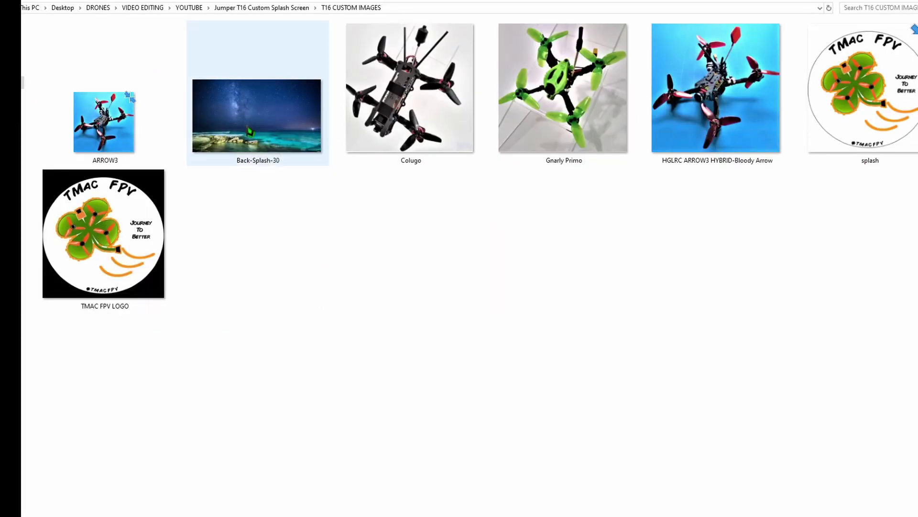
- Examine the detailed file properties of the Back-Splash-30 image to check its dimensions
{"action": "mouse_move", "coordinate": [265, 126]}
{"action": "right_click", "coordinate": [267, 130]}
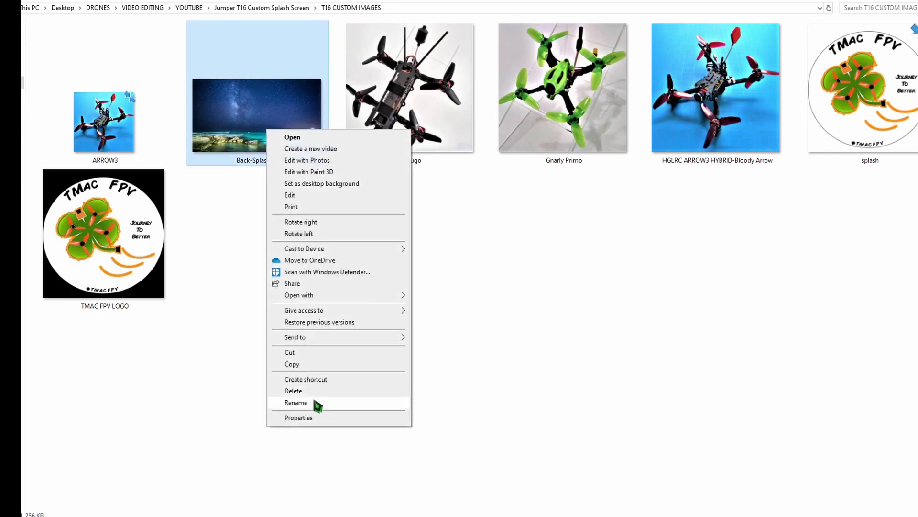
{"action": "left_click", "coordinate": [308, 418]}
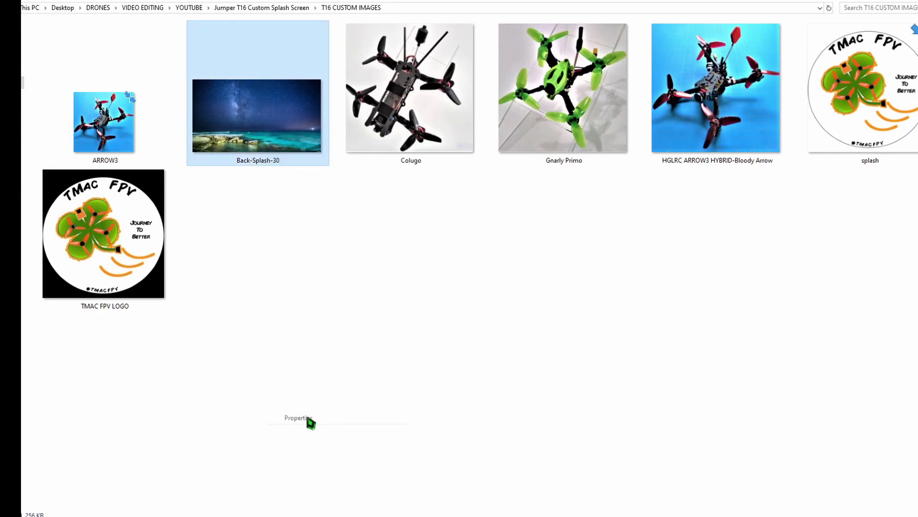
{"action": "left_click_drag", "start_coordinate": [404, 136], "coordinate": [479, 86]}
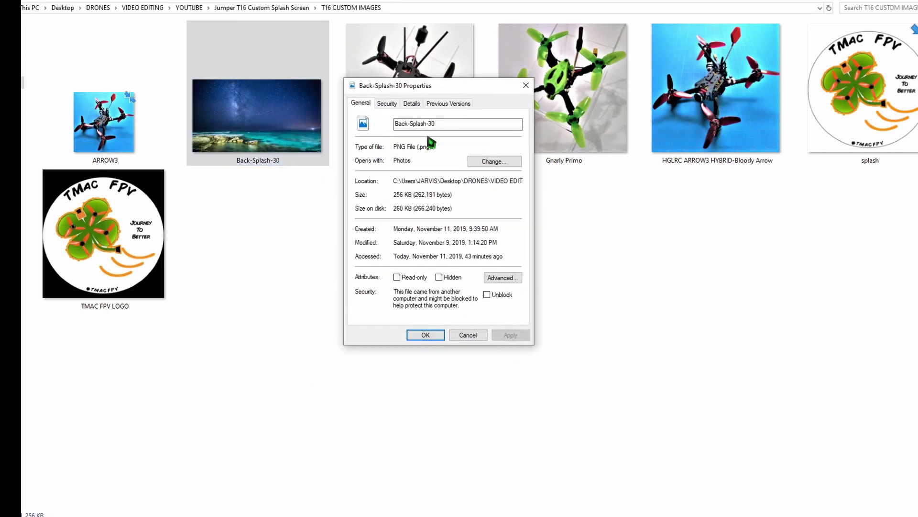
{"action": "left_click", "coordinate": [412, 103]}
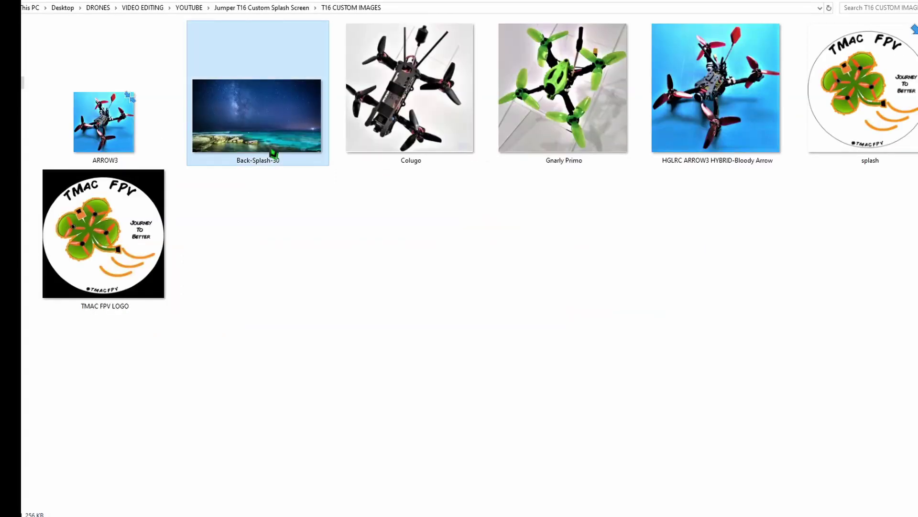
- Rename the Back-Splash-30 image in the T16 CUSTOM IMAGES folder as background
{"action": "right_click", "coordinate": [271, 148]}
{"action": "left_click", "coordinate": [301, 419]}
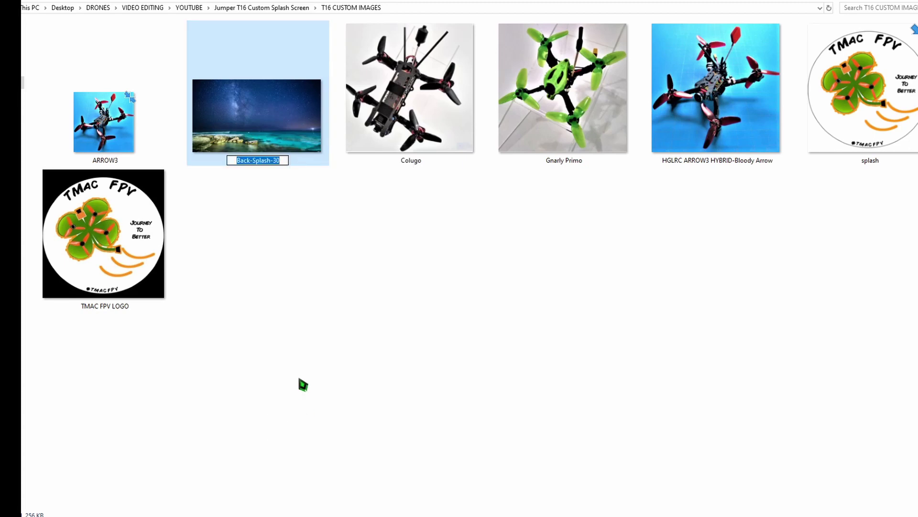
{"action": "type", "text": "ba"}
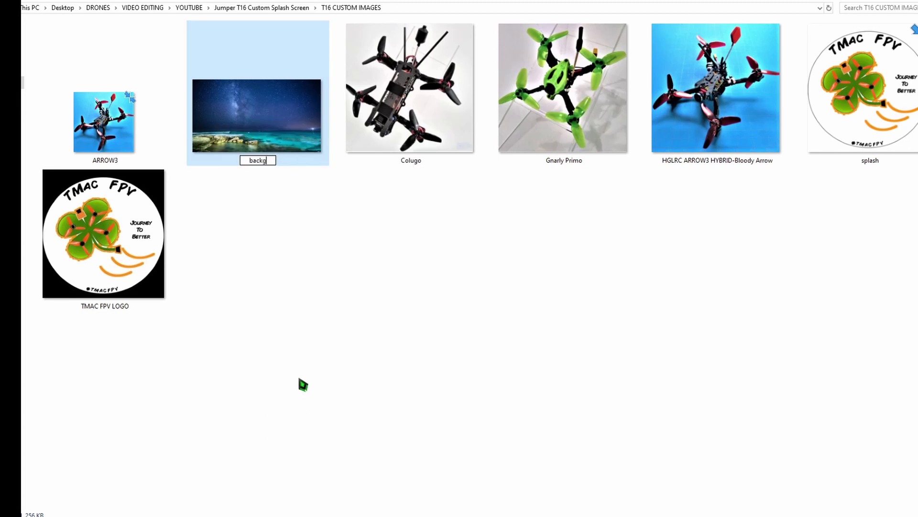
{"action": "type", "text": "ckground"}
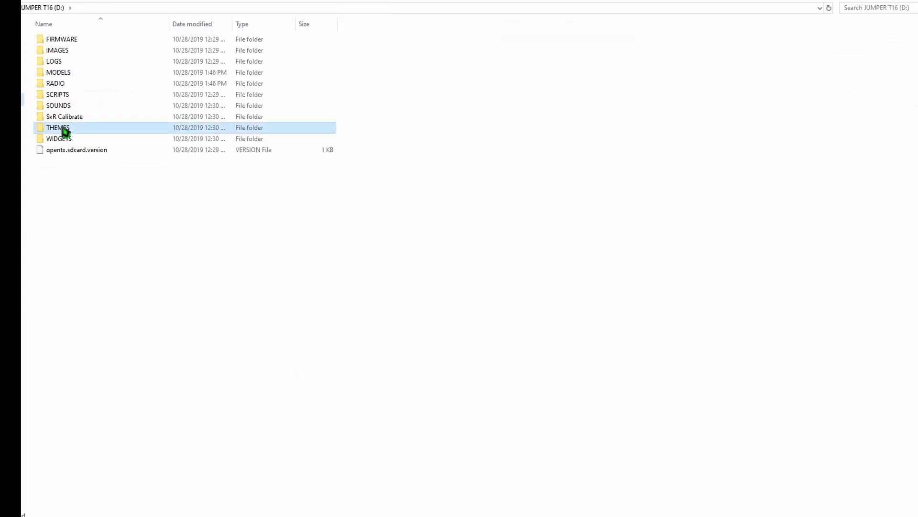
- Open the Default folder inside THEMES on the JUMPER T16 SD card and preview its original background image
{"action": "double_click", "coordinate": [61, 127]}
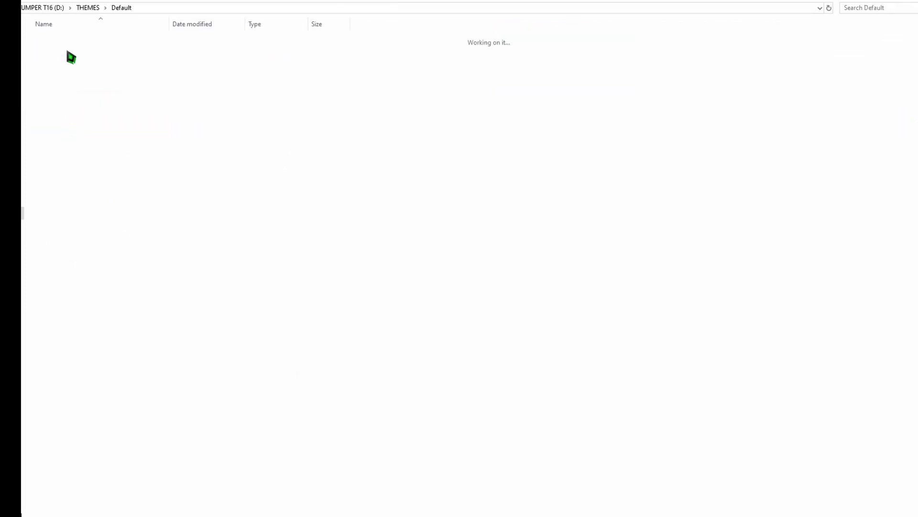
{"action": "double_click", "coordinate": [67, 50]}
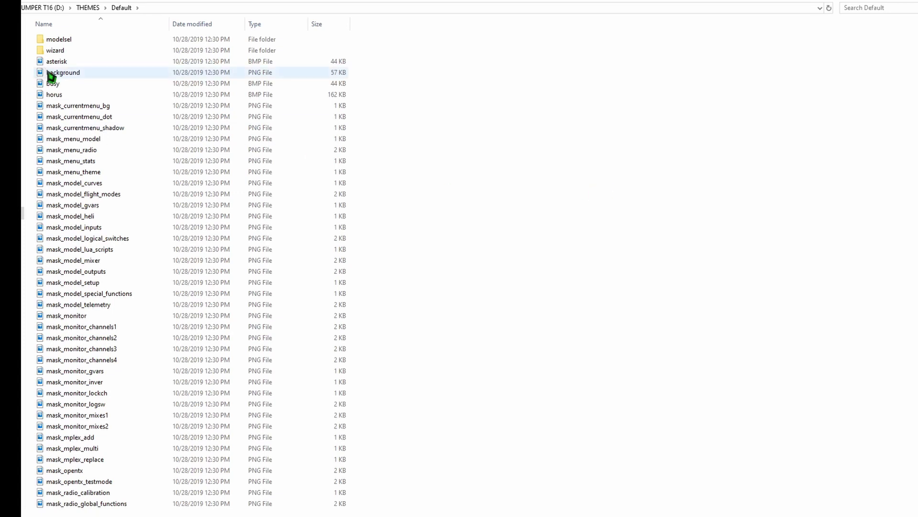
{"action": "double_click", "coordinate": [78, 75]}
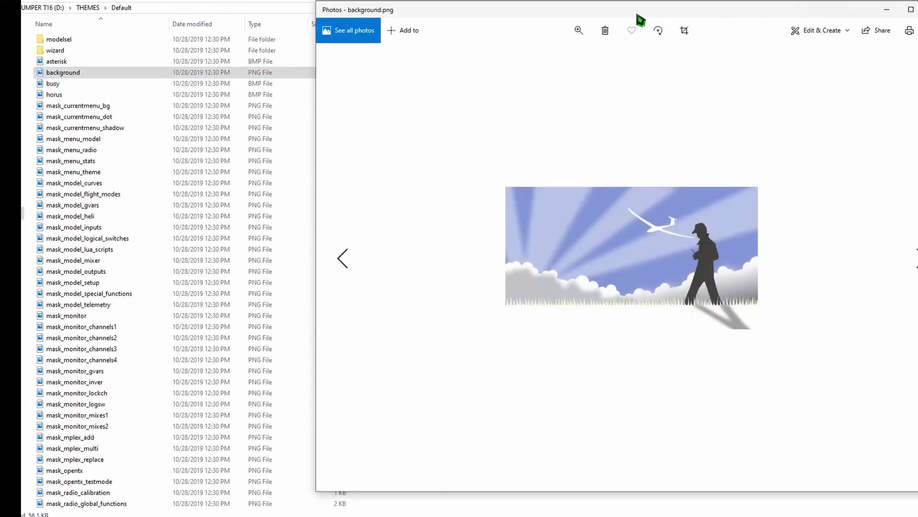
{"action": "left_click_drag", "start_coordinate": [635, 7], "coordinate": [387, 3]}
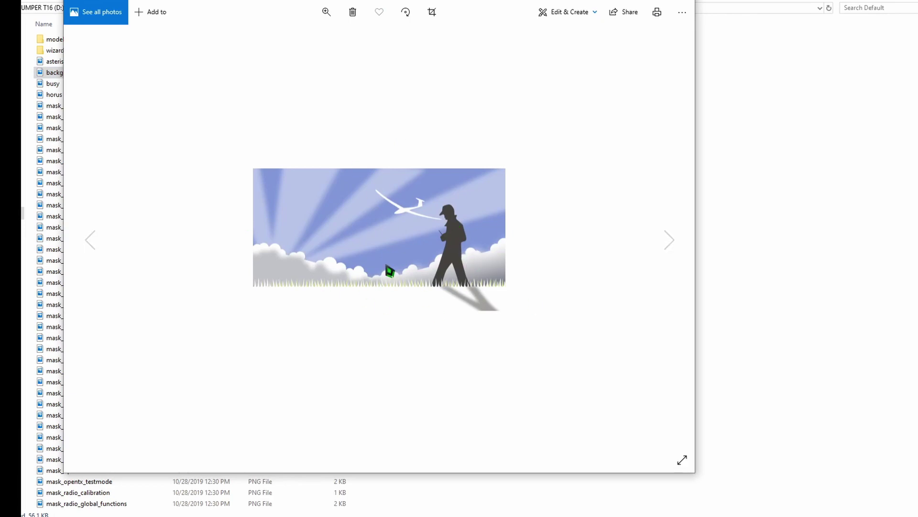
{"action": "left_click", "coordinate": [689, 3]}
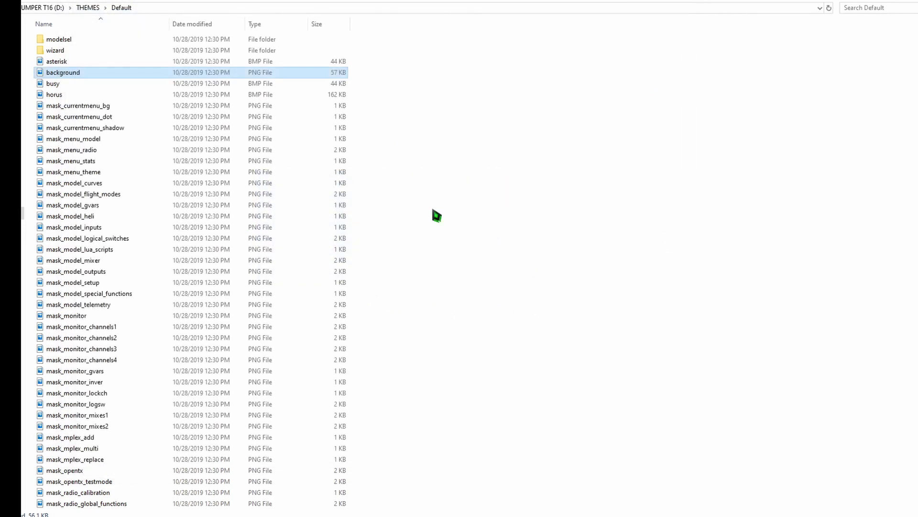
- Rename the original background image in the Default theme folder as OLD_background
{"action": "right_click", "coordinate": [103, 71]}
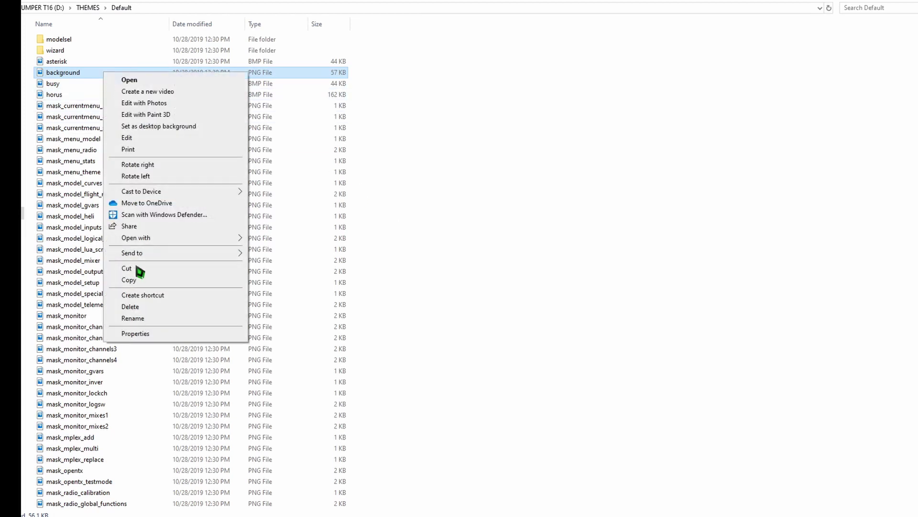
{"action": "left_click", "coordinate": [143, 320]}
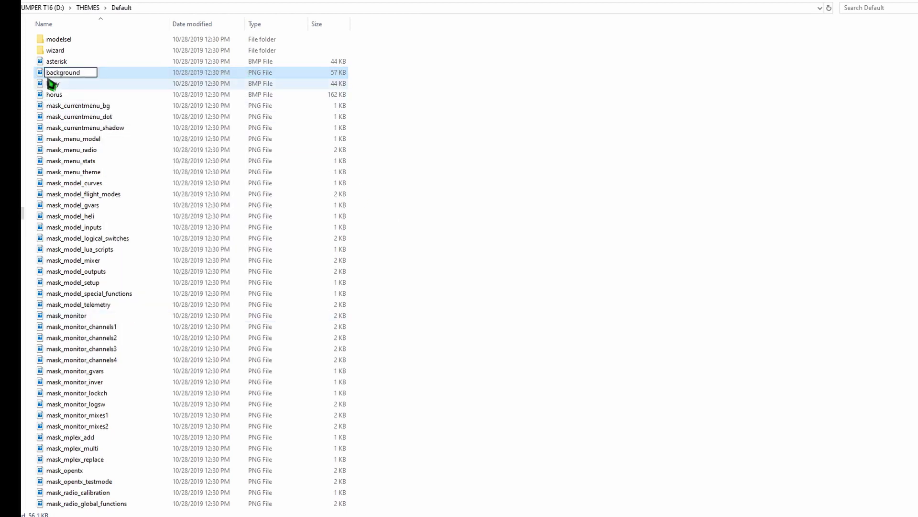
{"action": "type", "text": "OLD_"}
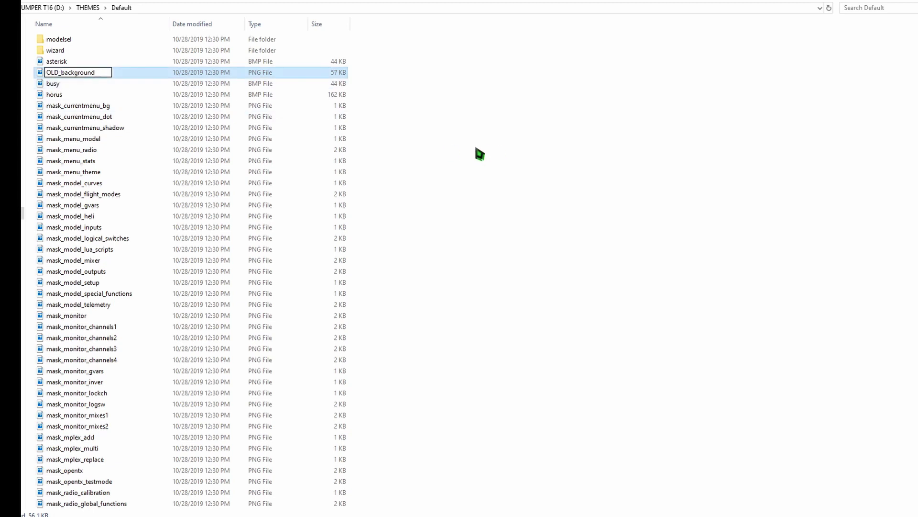
{"action": "key", "text": "Return"}
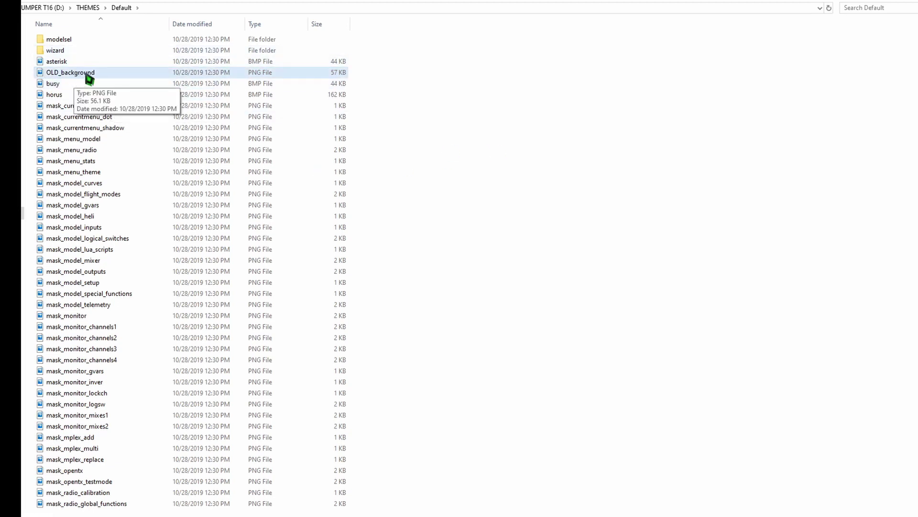
{"action": "left_click", "coordinate": [290, 101]}
- Copy the custom background image from T16 CUSTOM IMAGES into the SD card's THEMES\Default folder and check the copy's dimensions in its detailed properties
{"action": "key", "text": "alt+Tab"}
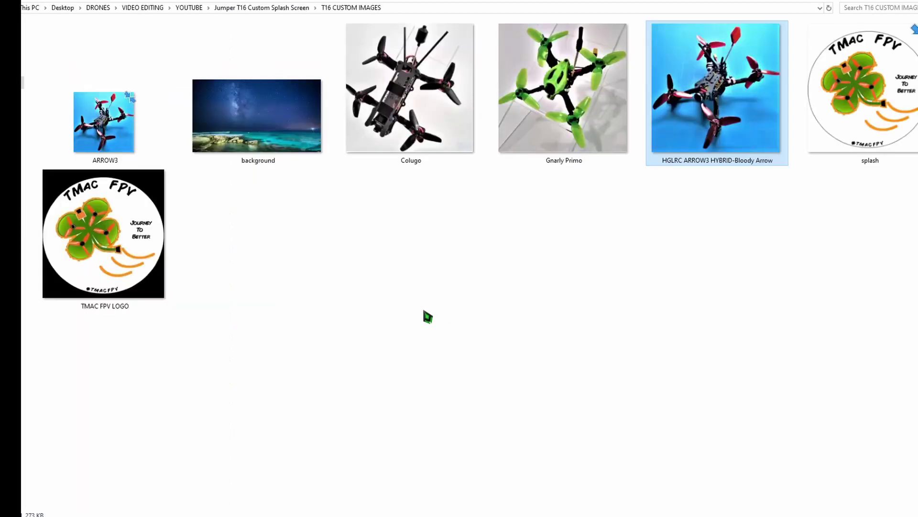
{"action": "right_click", "coordinate": [271, 134]}
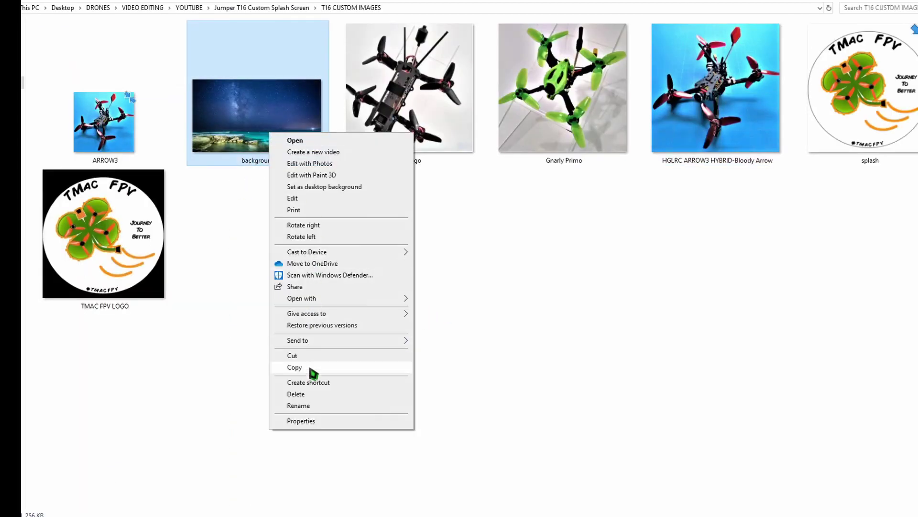
{"action": "left_click", "coordinate": [295, 367]}
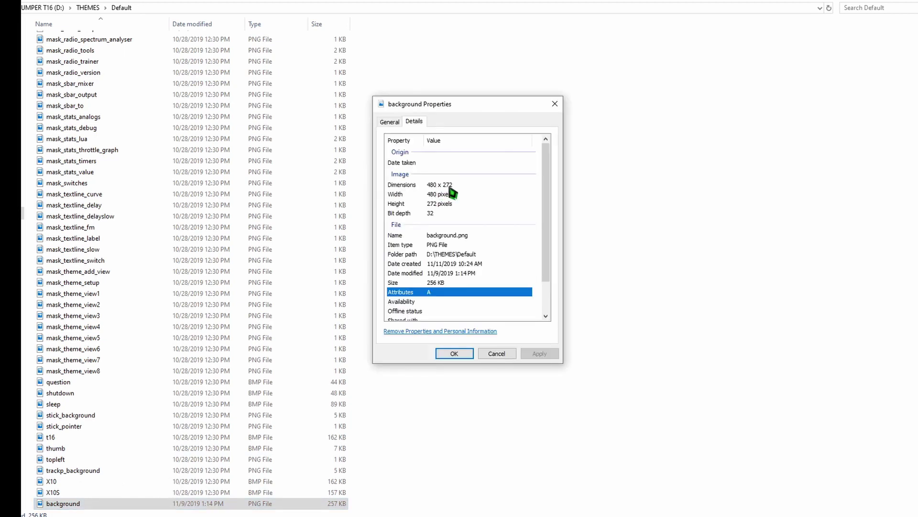
{"action": "left_click", "coordinate": [454, 353]}
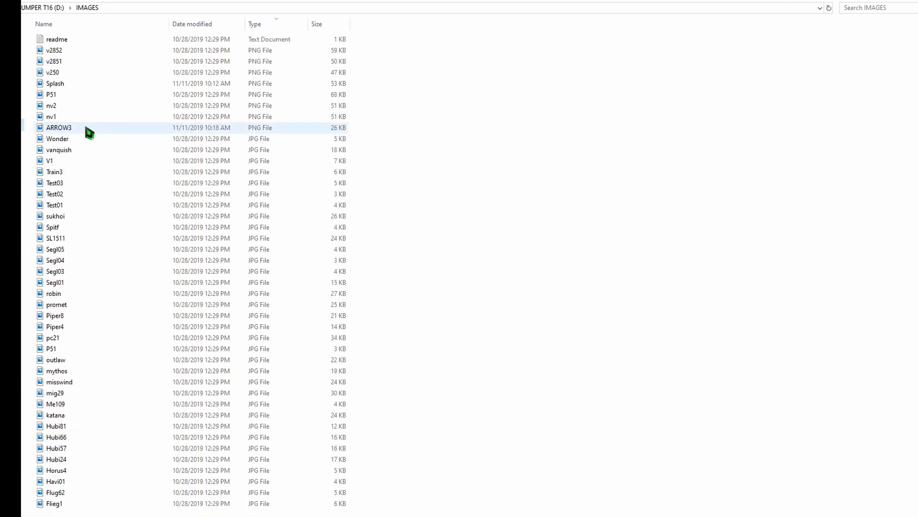
- Check the ARROW3 file in the SD card's IMAGES folder and preview the Splash image
{"action": "left_click", "coordinate": [86, 128]}
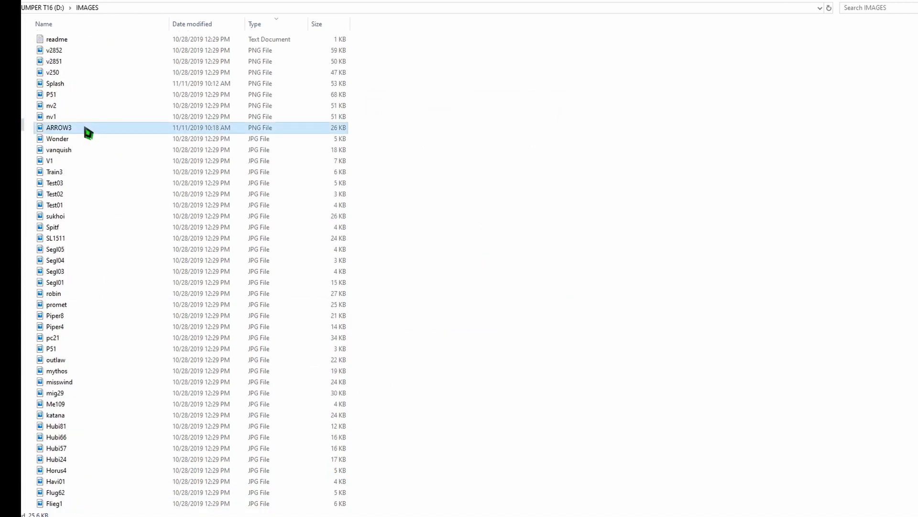
{"action": "double_click", "coordinate": [78, 88]}
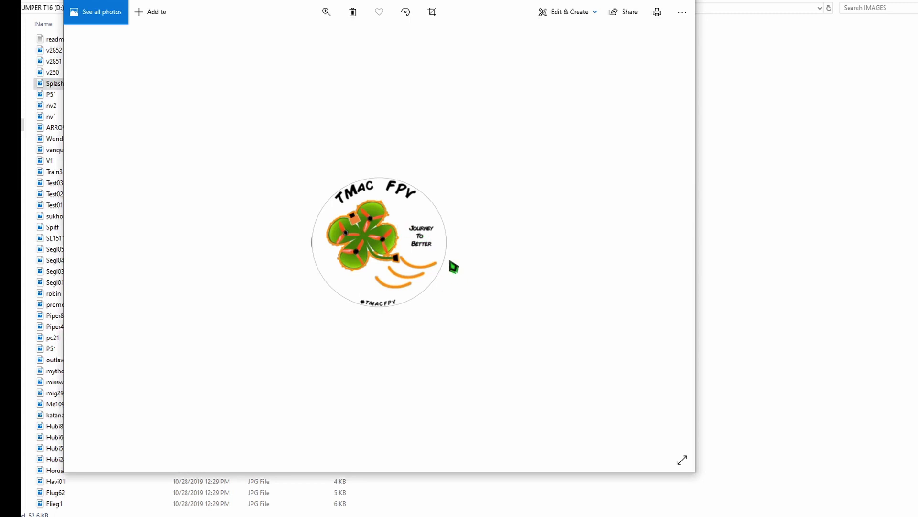
{"action": "left_click", "coordinate": [696, 1]}
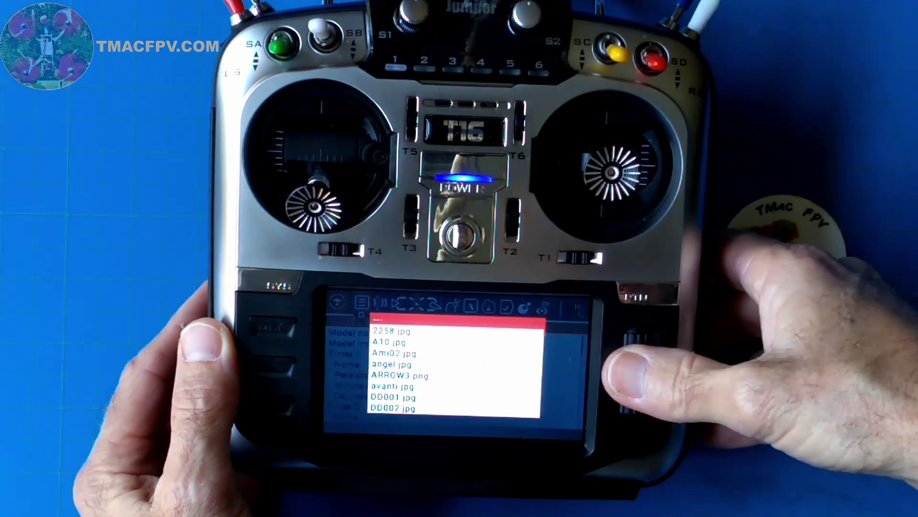
{"action": "scroll", "coordinate": [634, 373], "scroll_direction": "down", "scroll_amount": 1}
{"action": "scroll", "coordinate": [634, 373], "scroll_direction": "down", "scroll_amount": 2}
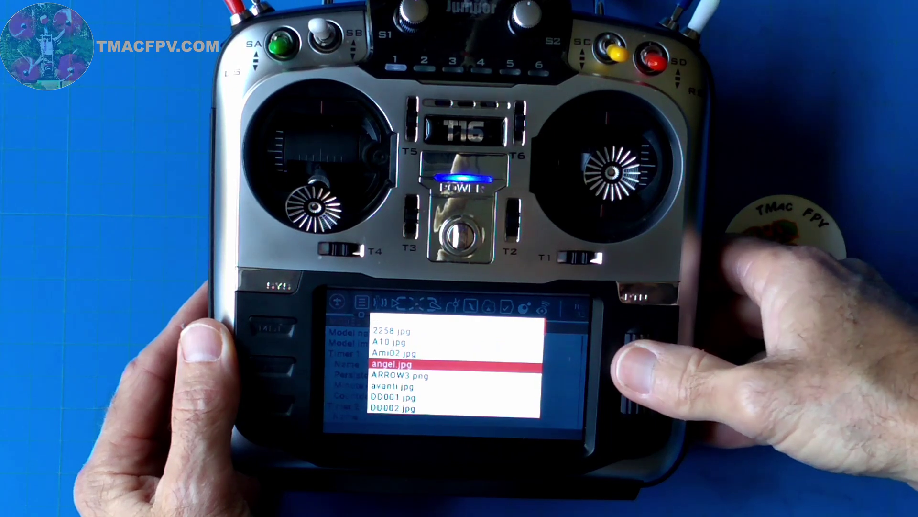